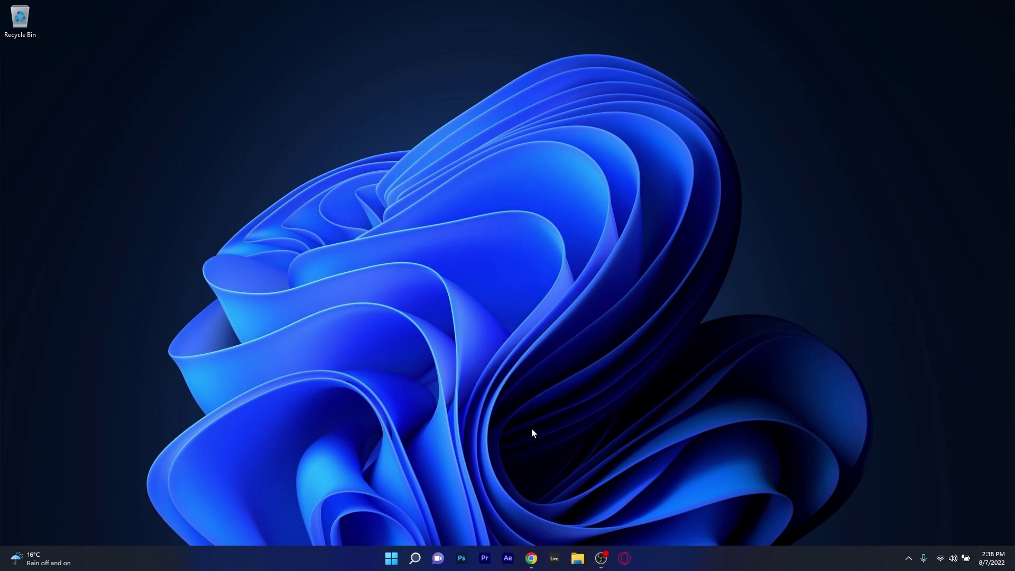
Bring up Google Chrome showing the ur-browser.com privacy browser home page.
{"action": "left_click", "coordinate": [531, 559]}
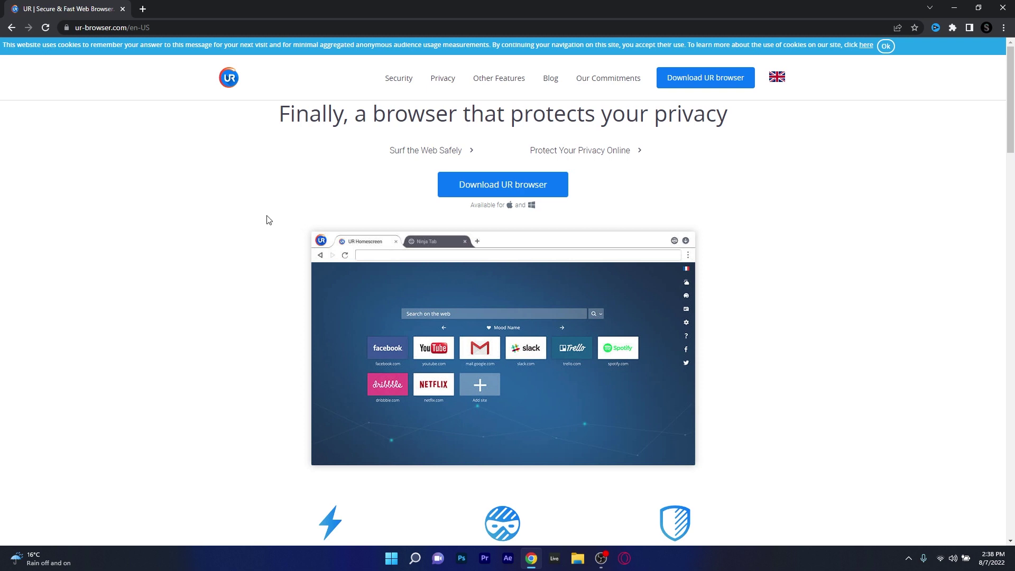
Download URBrowserSetup.exe from ur-browser.com and save it to the Desktop.
{"action": "left_click", "coordinate": [484, 185]}
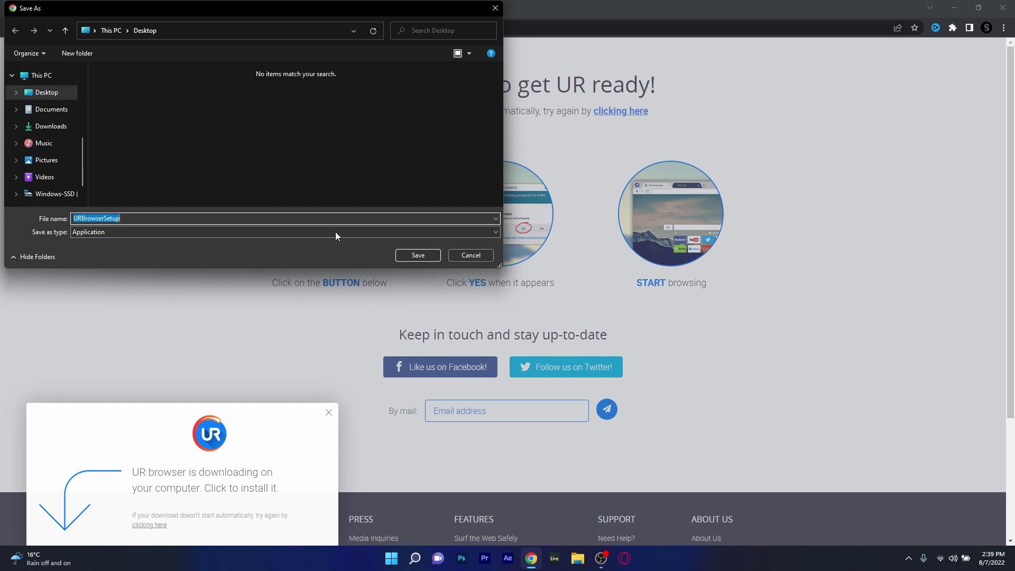
{"action": "left_click", "coordinate": [421, 255]}
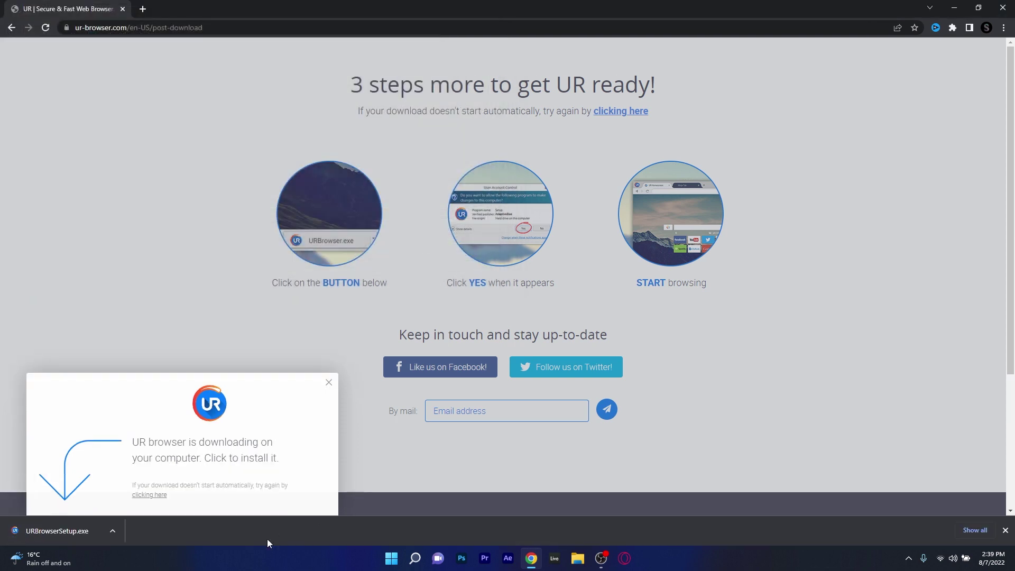
Run URBrowserSetup.exe, disable start-up launch and default-browser options, and start installation.
{"action": "left_click", "coordinate": [60, 531]}
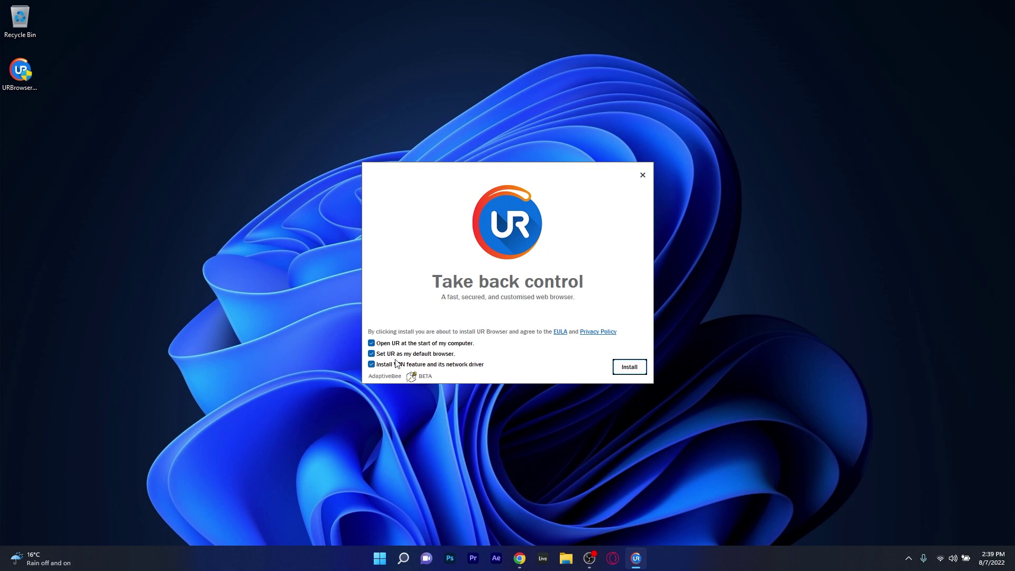
{"action": "left_click", "coordinate": [444, 343]}
{"action": "left_click", "coordinate": [444, 353]}
{"action": "left_click", "coordinate": [636, 372]}
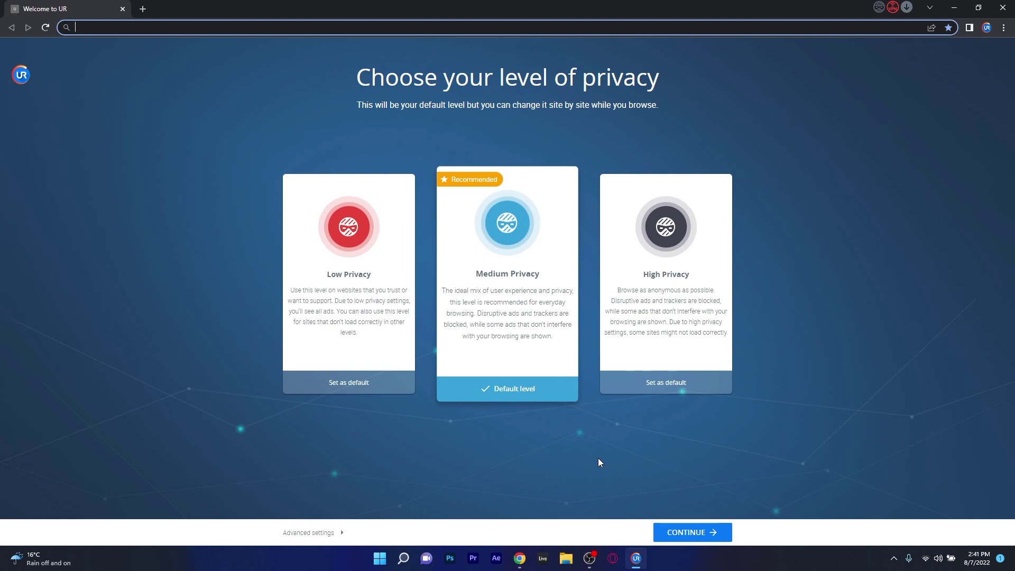
Close the UR Browser window to return to the Windows desktop.
{"action": "left_click", "coordinate": [1003, 7]}
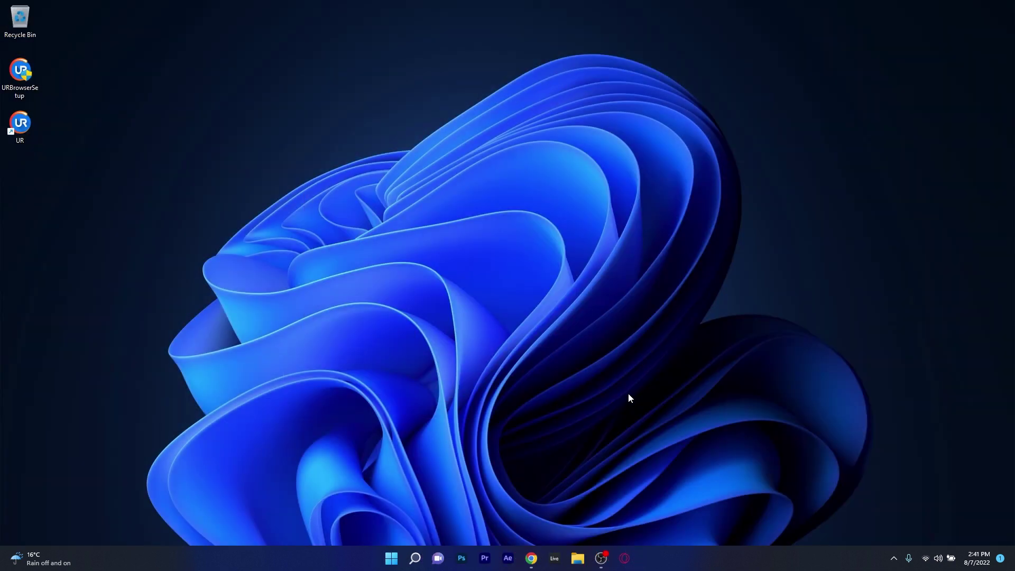